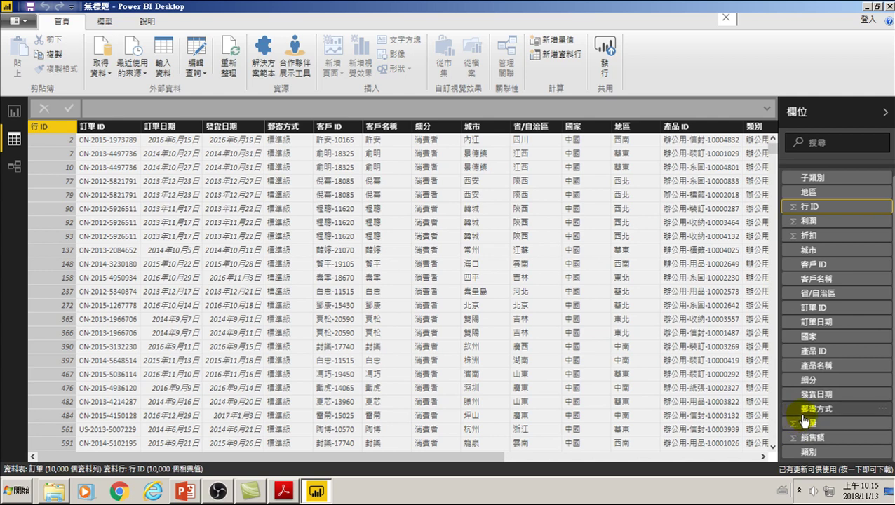
# Switch to Report view to show the blank report canvas
pyautogui.click(14, 112)
# Switch to Data view to inspect the 訂單 table's 10,000 order rows
pyautogui.click(12, 112)
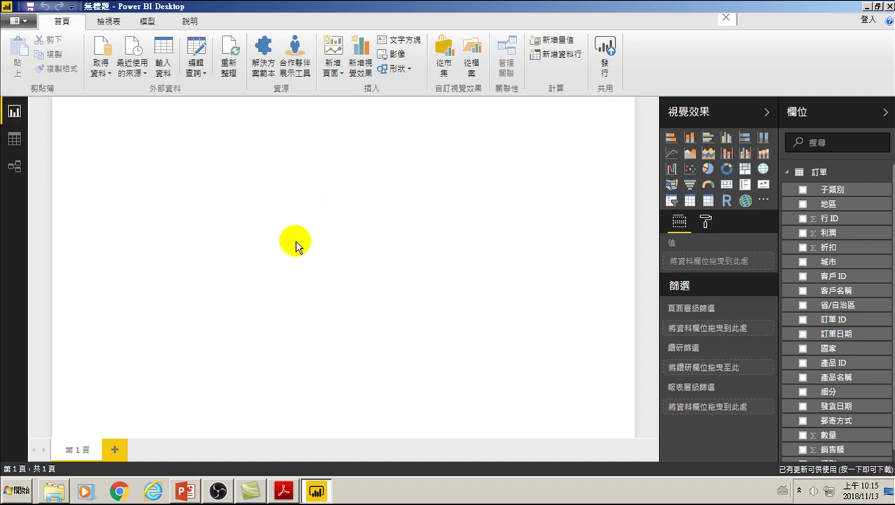
pyautogui.click(14, 139)
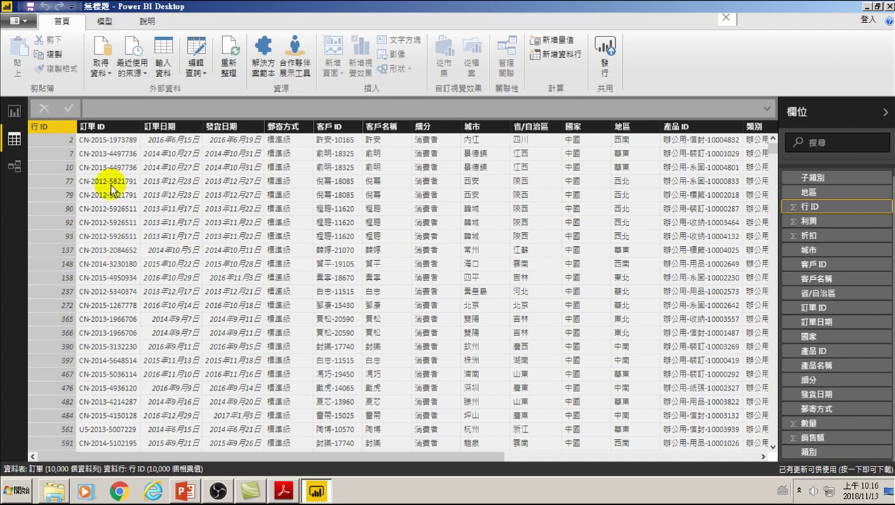
# Go back to Report view on the empty page 第 1 頁
pyautogui.click(14, 111)
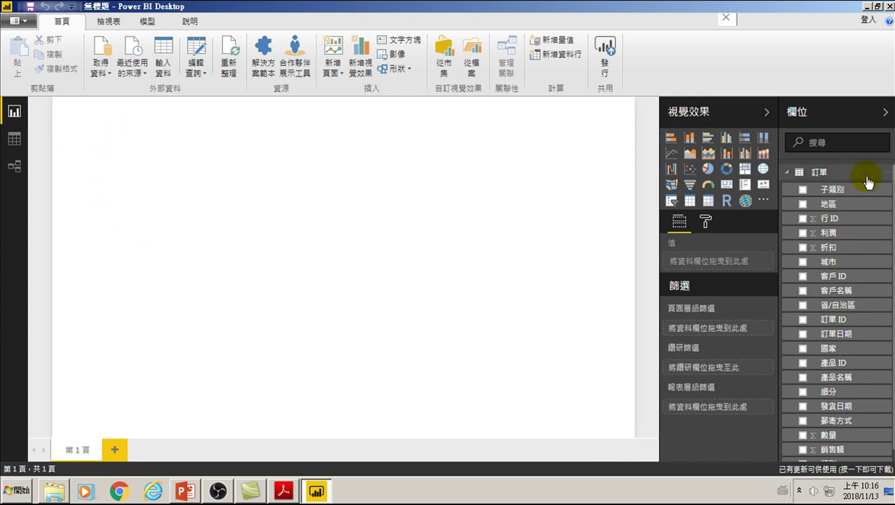
# Insert a clustered column chart visual from the Visualizations pane
pyautogui.click(726, 139)
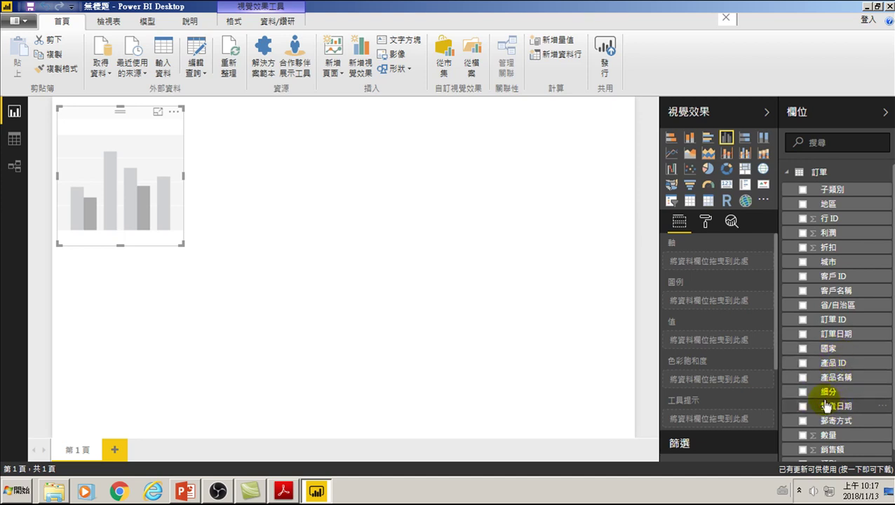
# Check 訂單日期 for the axis and 銷售額 for the values
pyautogui.click(804, 334)
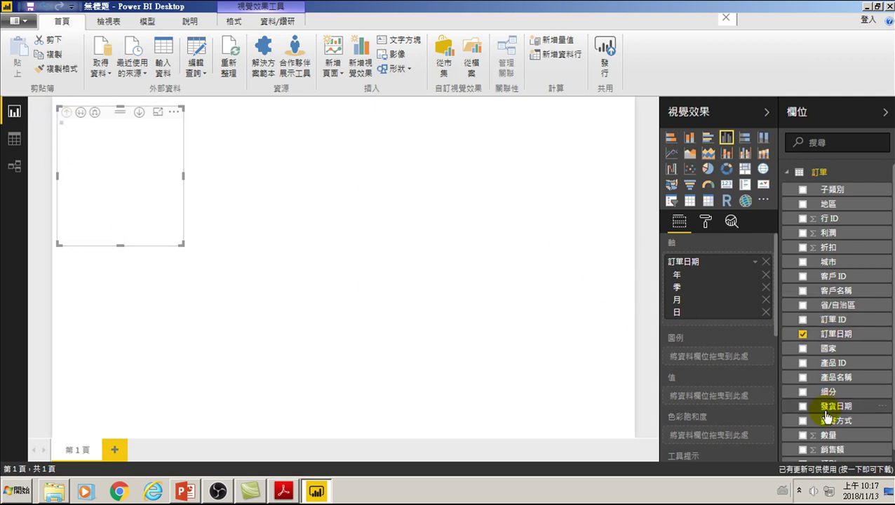
pyautogui.click(803, 450)
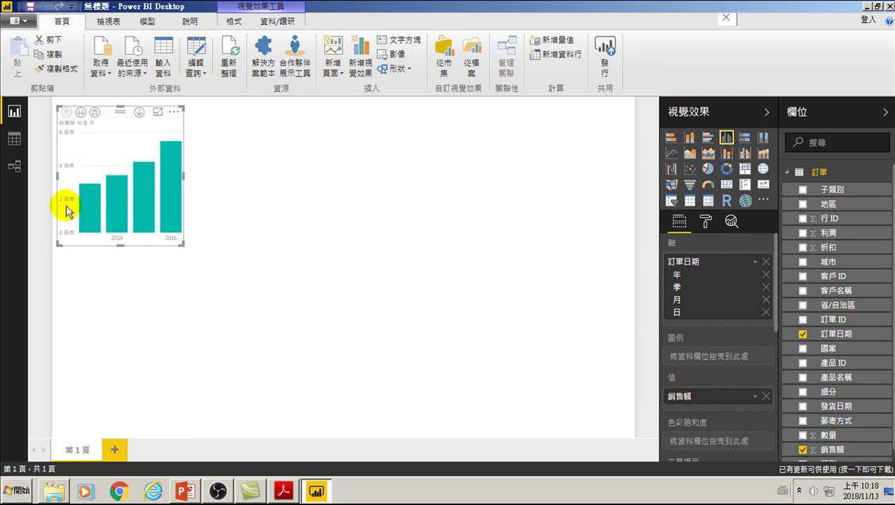
# Resize the column chart from its corner to fill most of the page
pyautogui.moveTo(182, 245)
pyautogui.mouseDown()
pyautogui.moveTo(481, 382)
pyautogui.moveTo(622, 431)
pyautogui.mouseUp()
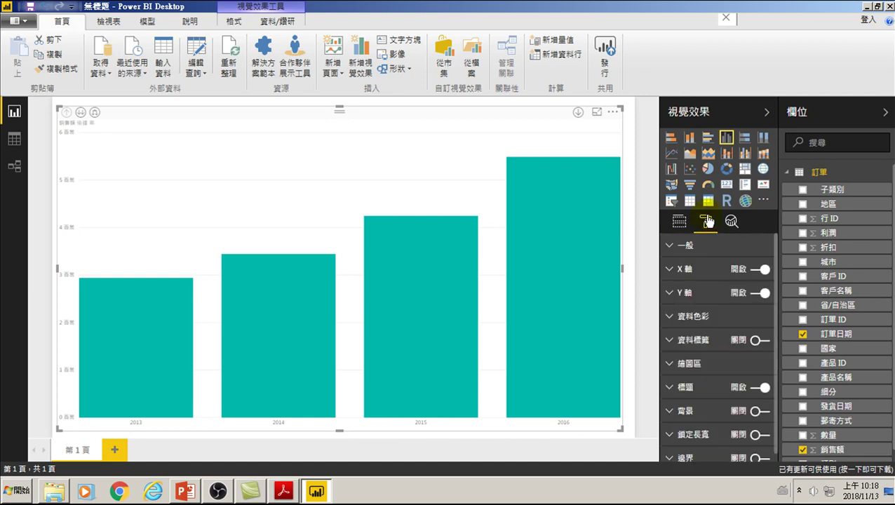
# Make the X-axis year labels black at text size 20
pyautogui.click(671, 269)
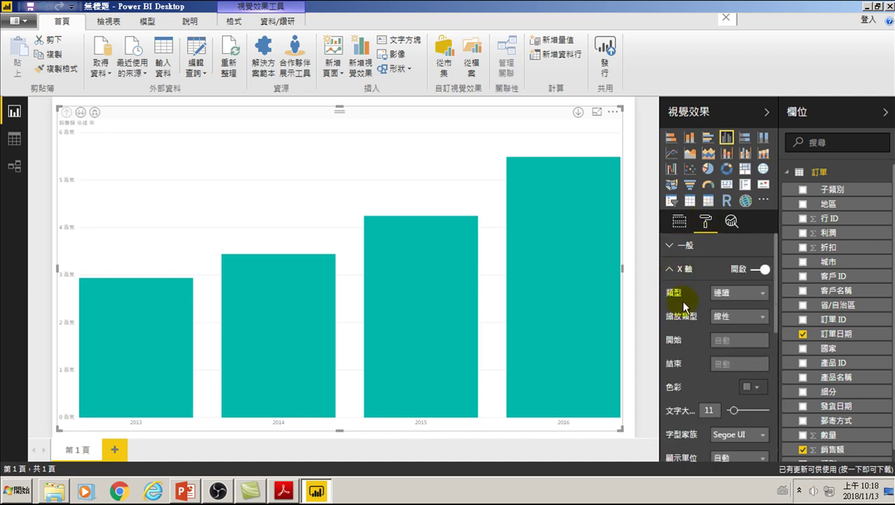
pyautogui.moveTo(739, 416); pyautogui.dragTo(746, 414)
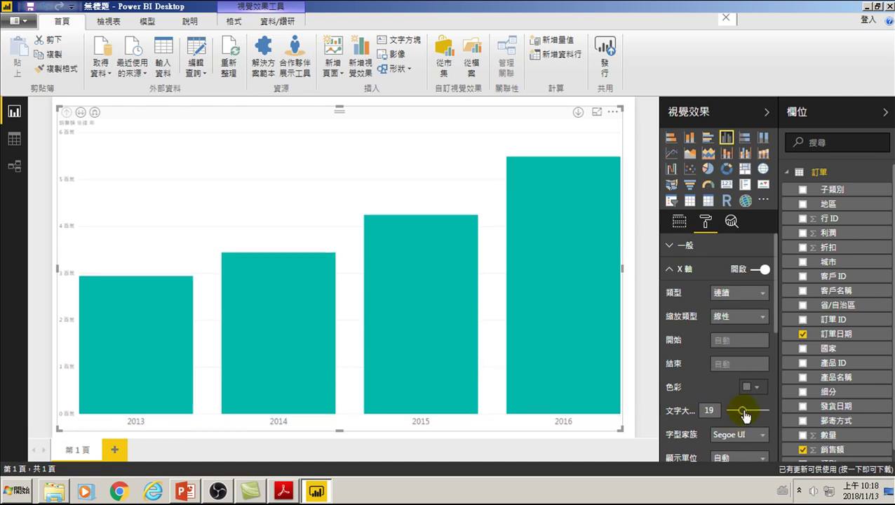
pyautogui.click(671, 271)
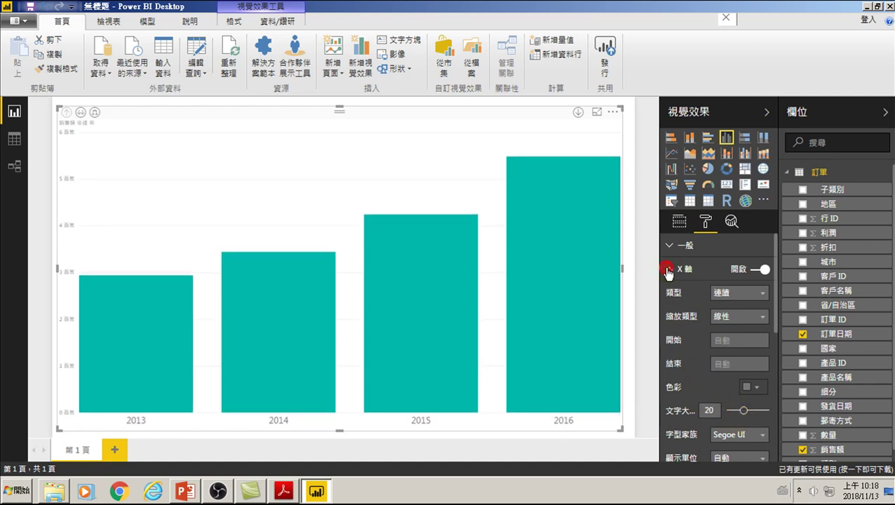
pyautogui.click(671, 269)
pyautogui.click(758, 388)
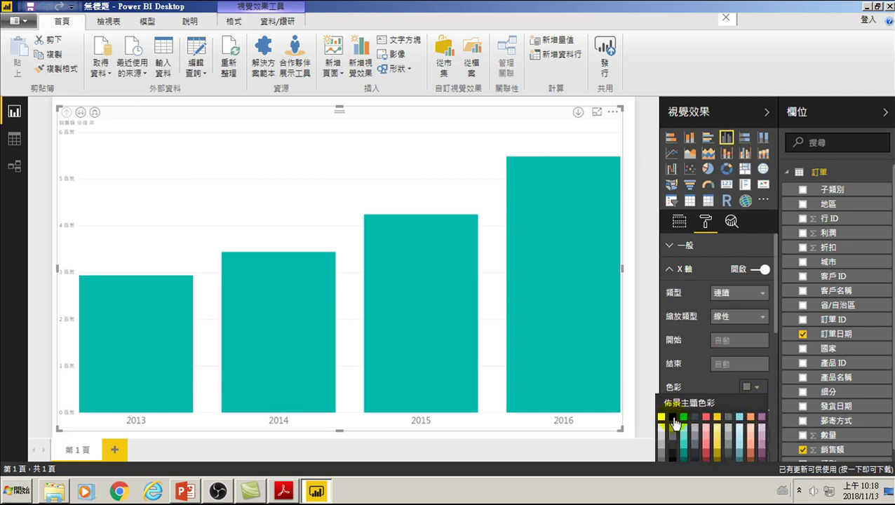
pyautogui.click(673, 417)
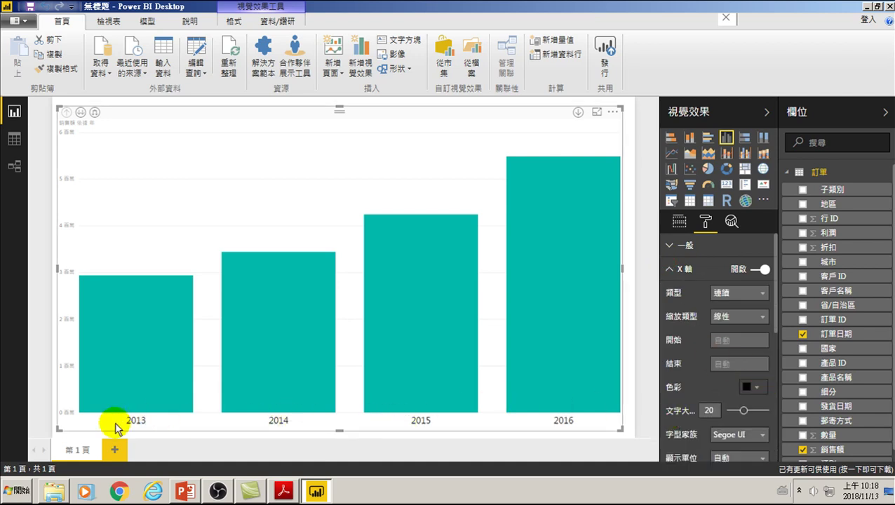
# Enlarge the Y-axis value labels to text size 20
pyautogui.click(670, 270)
pyautogui.click(671, 293)
pyautogui.moveTo(735, 436); pyautogui.dragTo(746, 440)
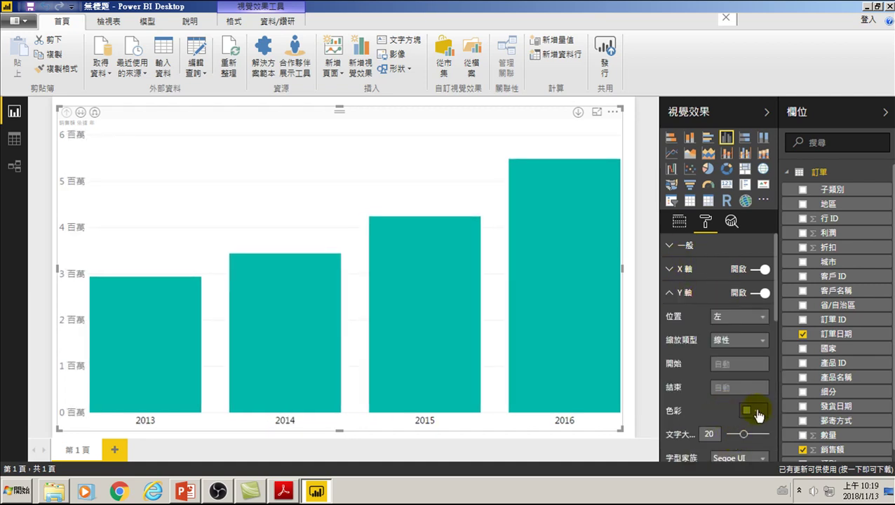
# Set the Y-axis value label colour to black
pyautogui.click(758, 414)
pyautogui.click(672, 290)
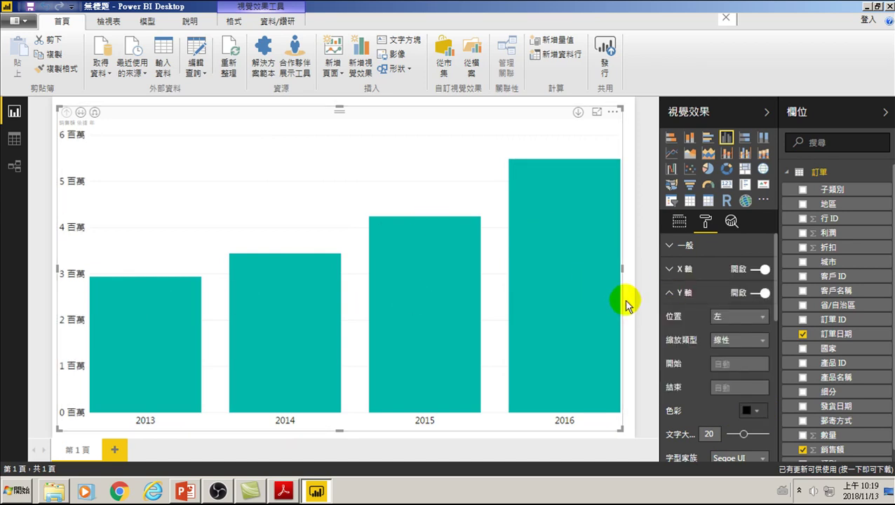
pyautogui.click(670, 294)
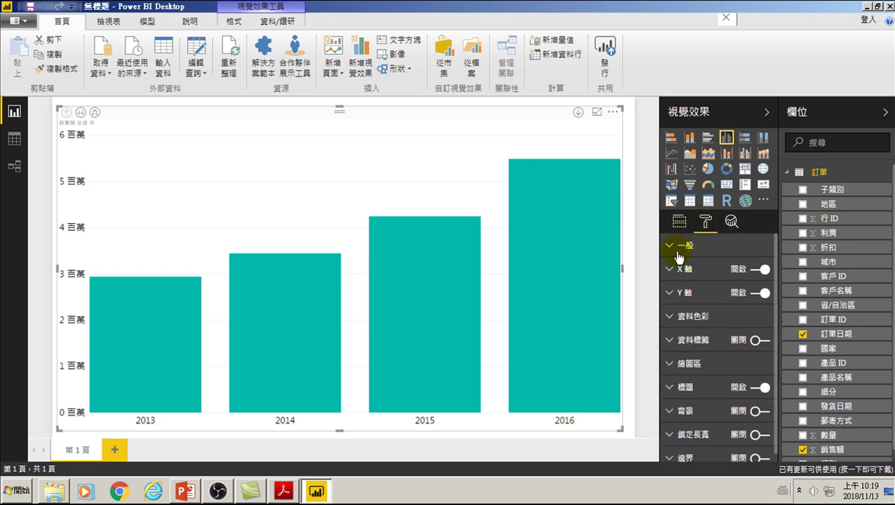